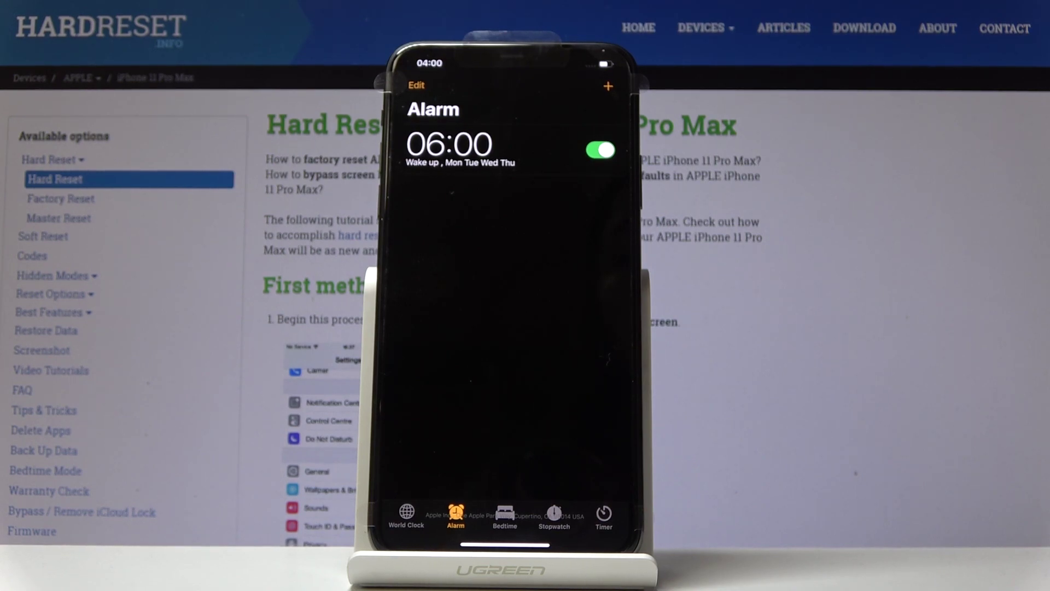
Step: Turn off and delete the 6:00 Wake up alarm, then return to the home screen
left_click(599, 149)
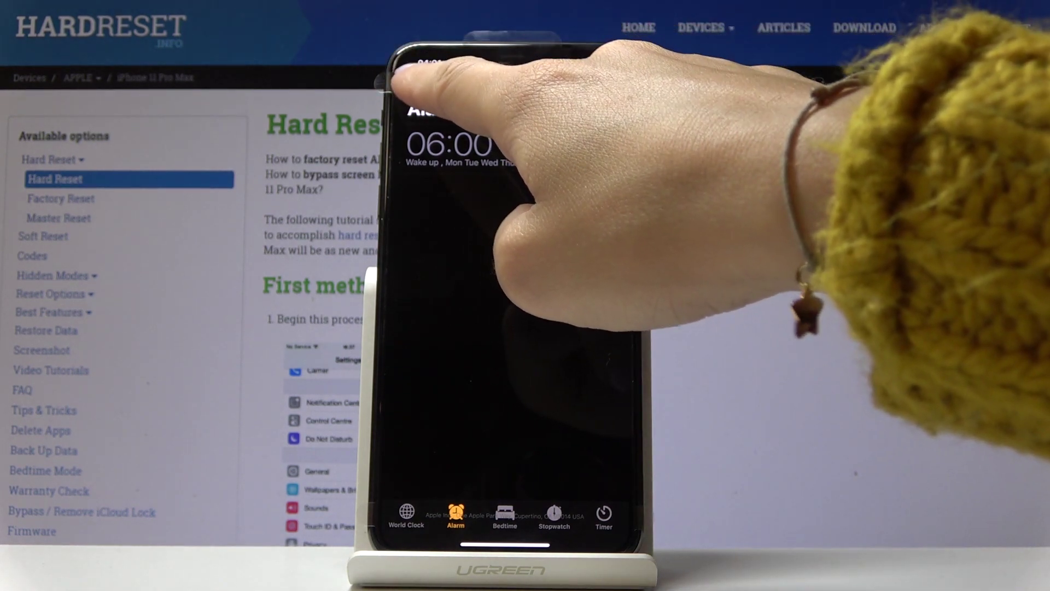
left_click(416, 85)
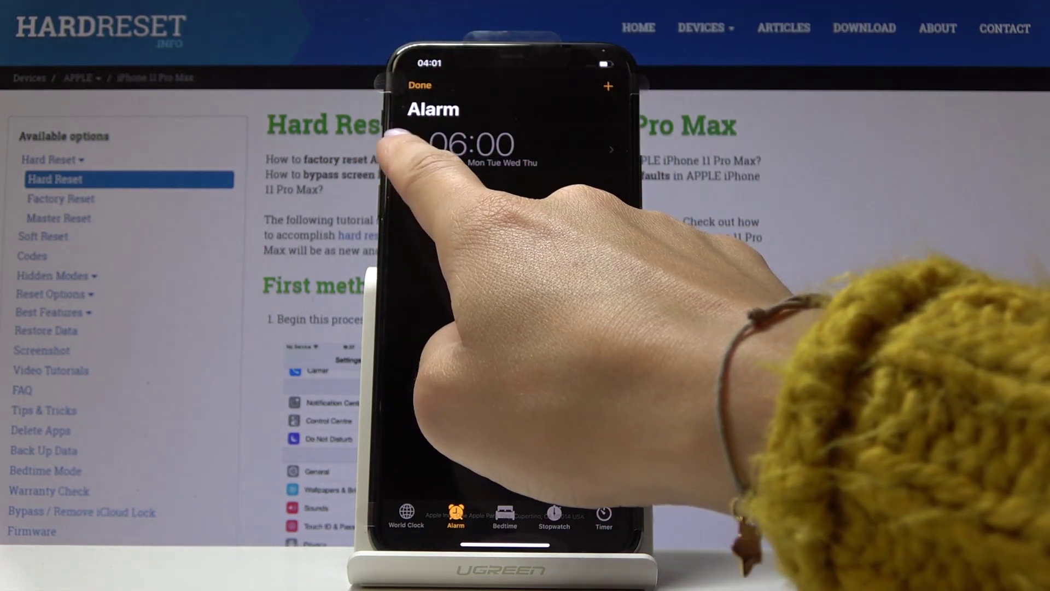
left_click(415, 146)
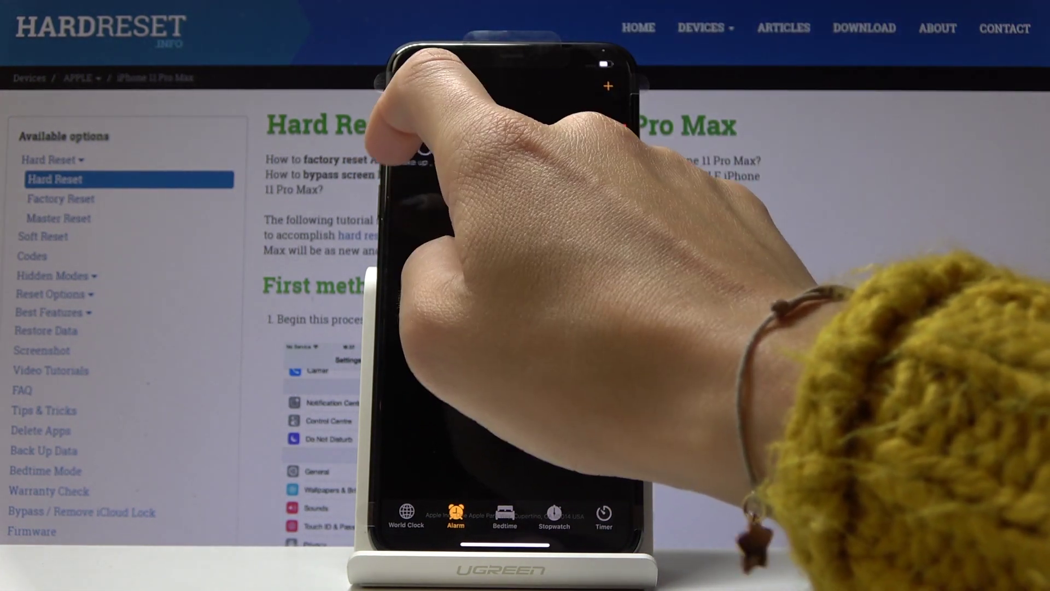
left_click(612, 146)
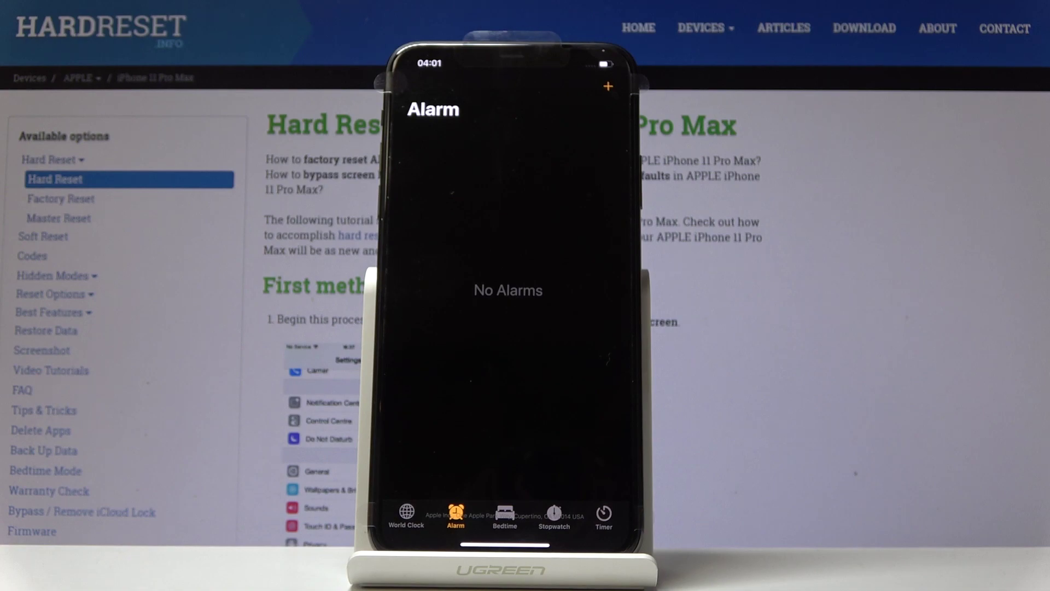
left_click_drag(505, 537, 640, 312)
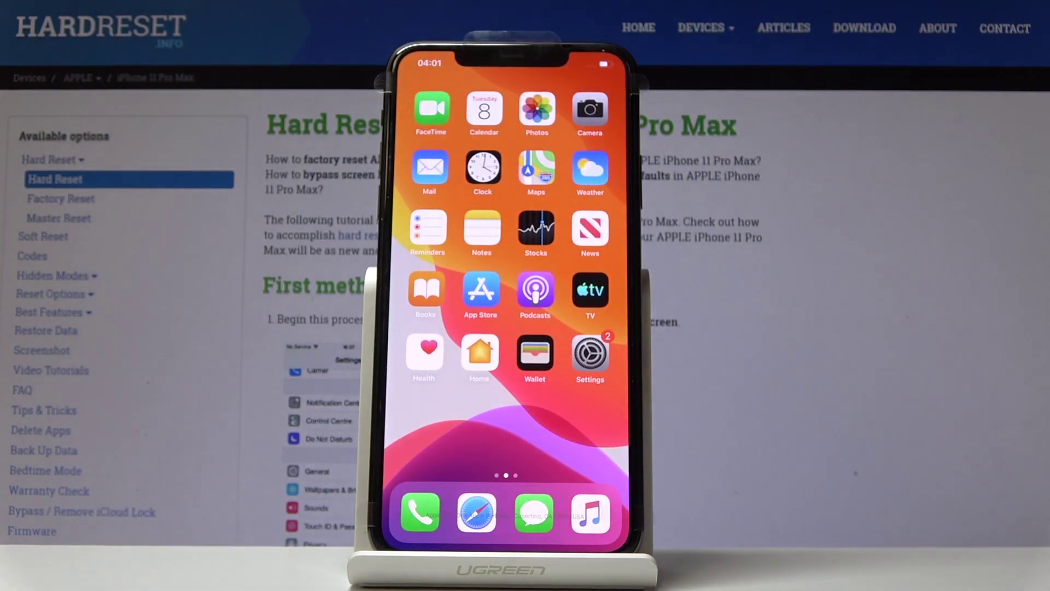